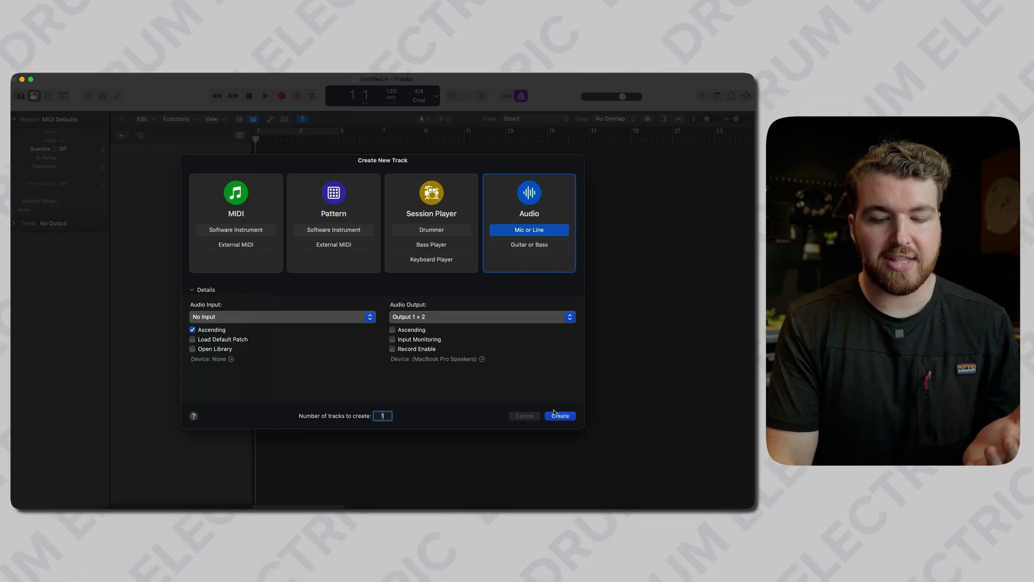
Add an empty audio track and select the Bass, Drums and Instruments stem files
key("Return")
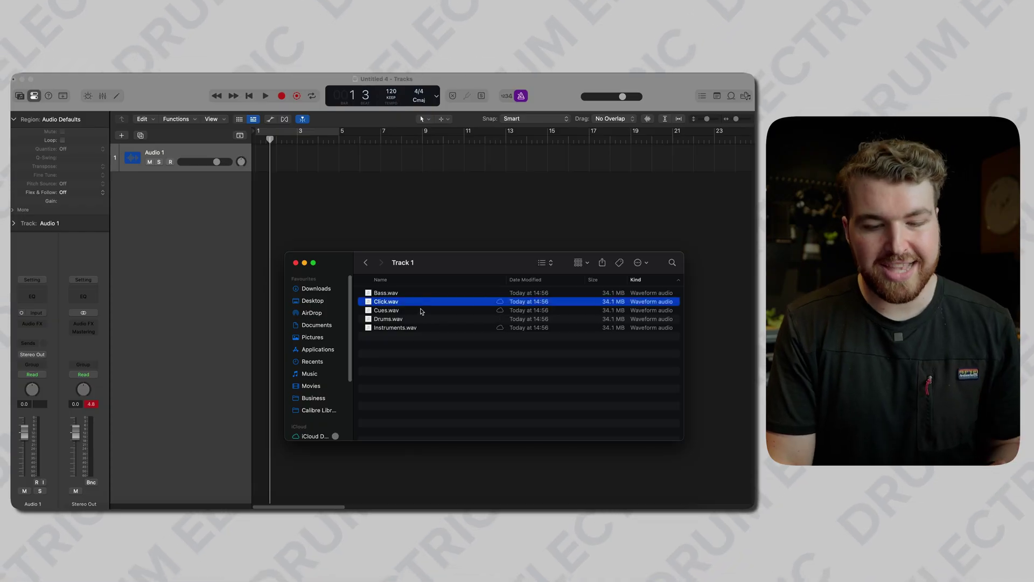
key("Down")
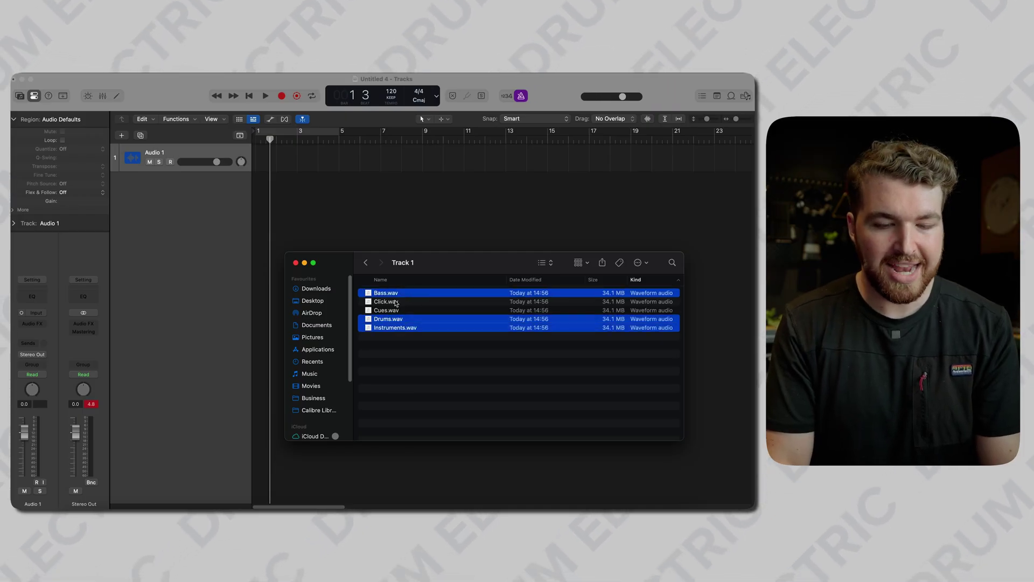
Import Bass.wav, Drums.wav and Instruments.wav onto their own tracks, play them, and enlarge track rows
left_click_drag(395, 293, 233, 177)
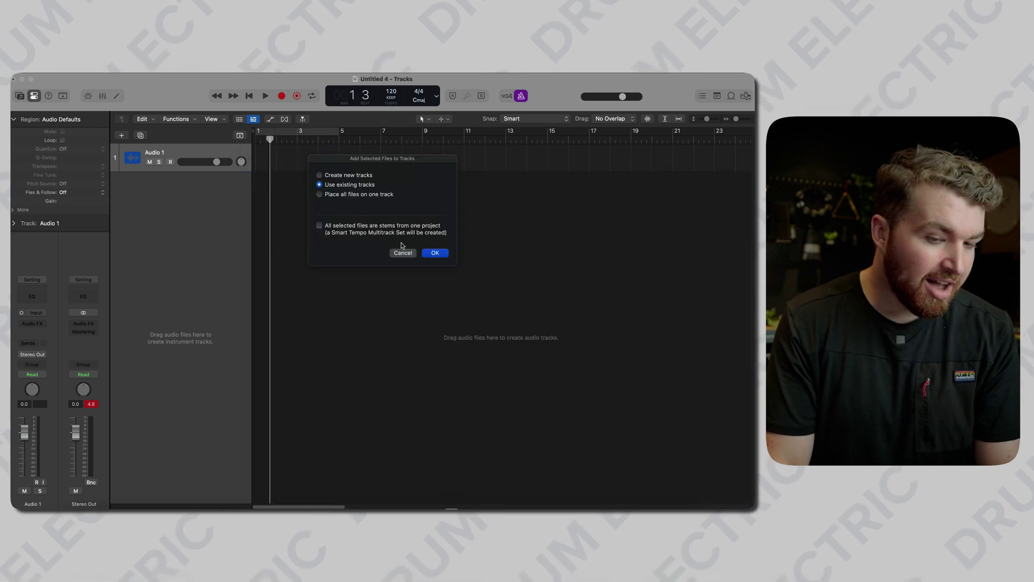
left_click(436, 252)
key("XF86AudioRaiseVolume")
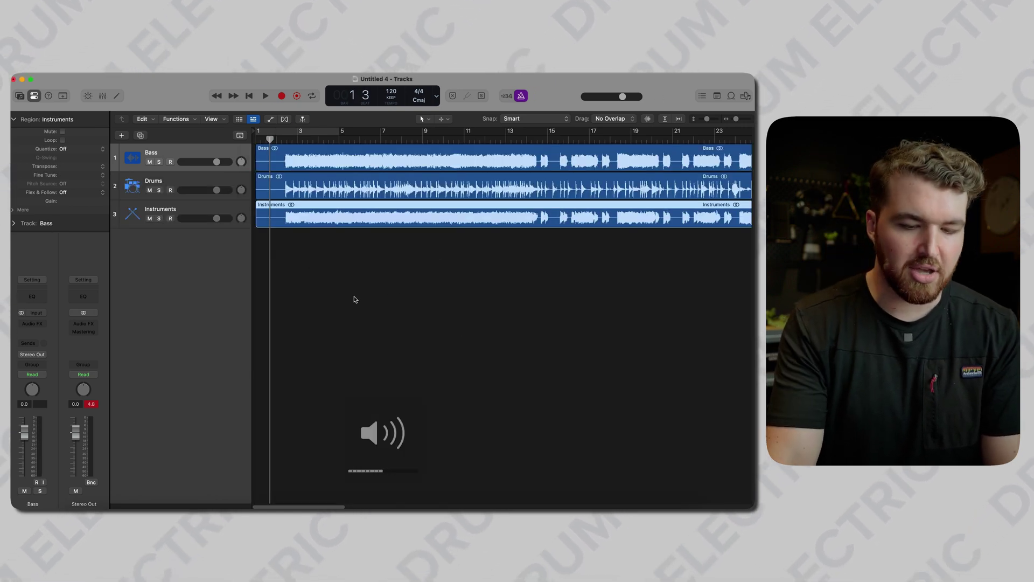
key("Return")
key("space")
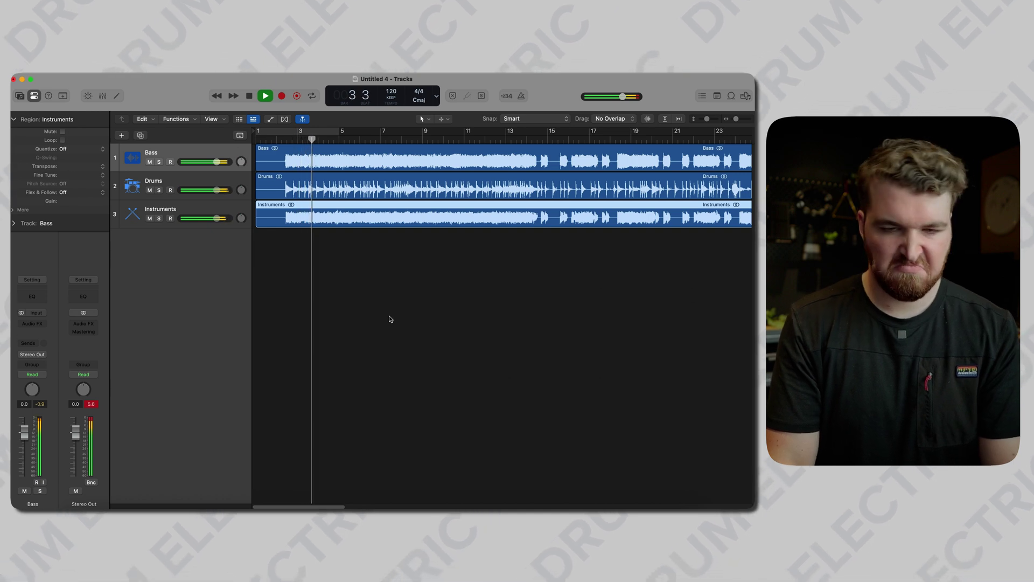
left_click_drag(707, 119, 712, 121)
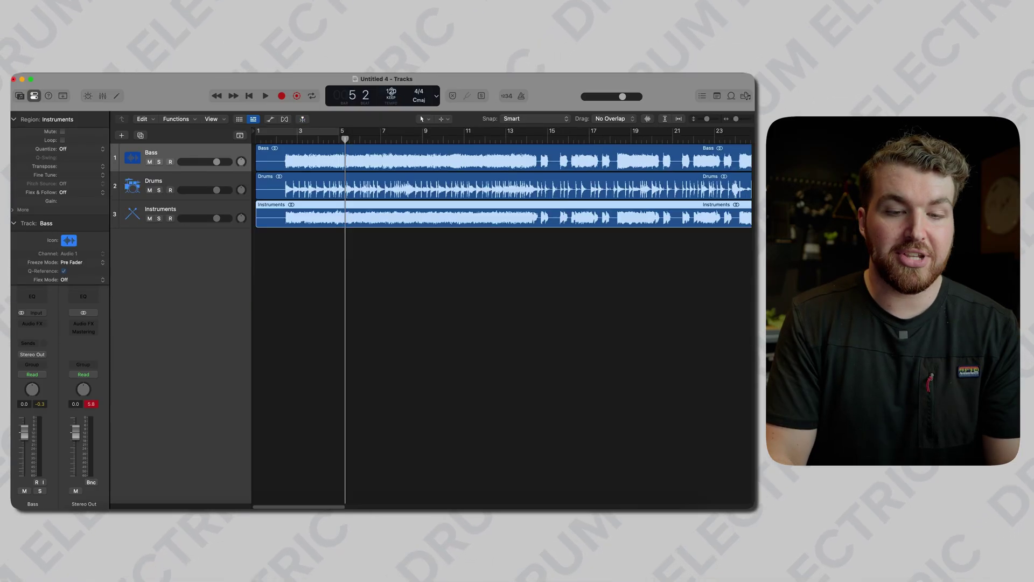
Set the tempo to 82 BPM, switch on the metronome and play the stems from the start
key("Return")
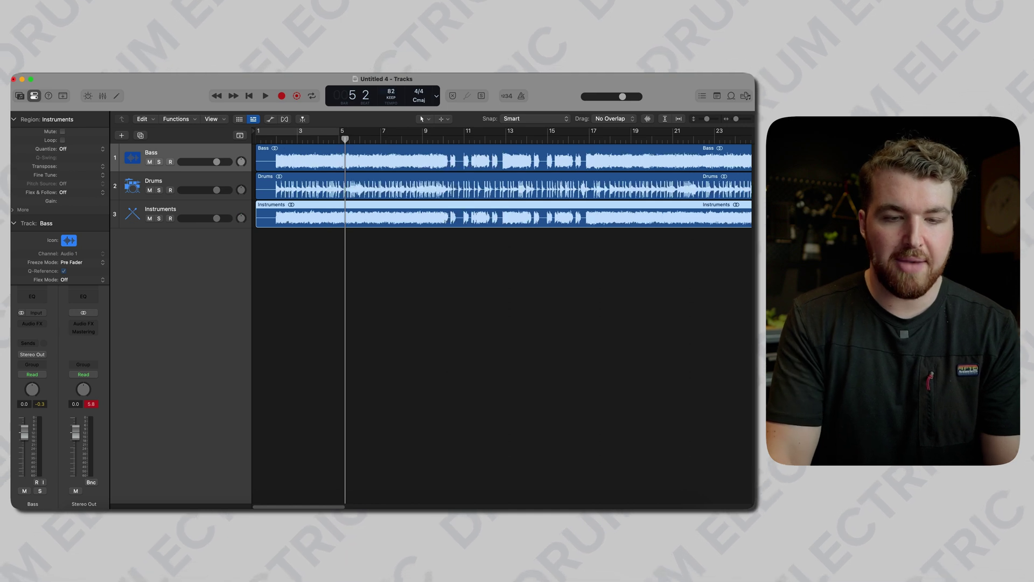
key("Return")
key("k")
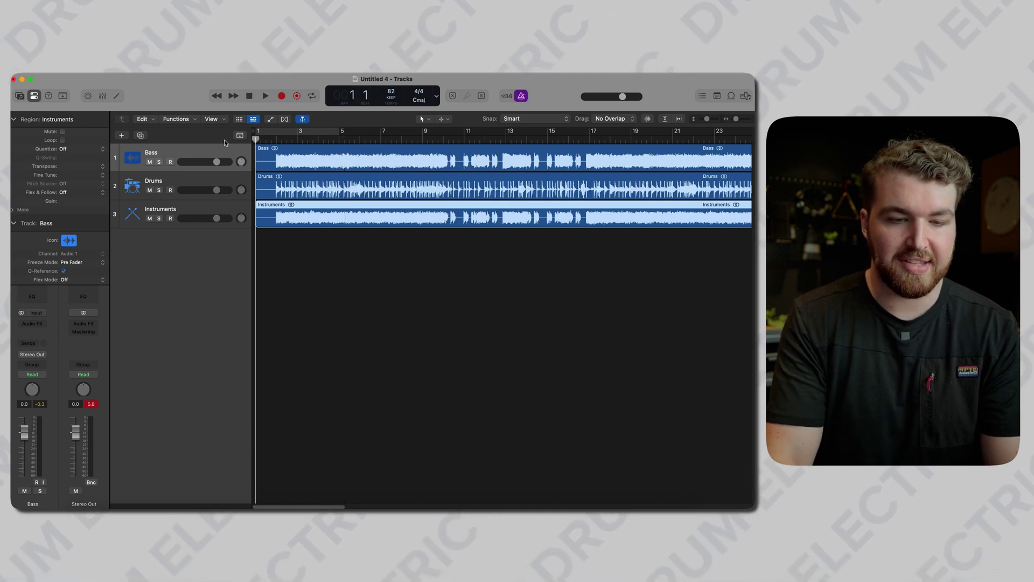
key("space")
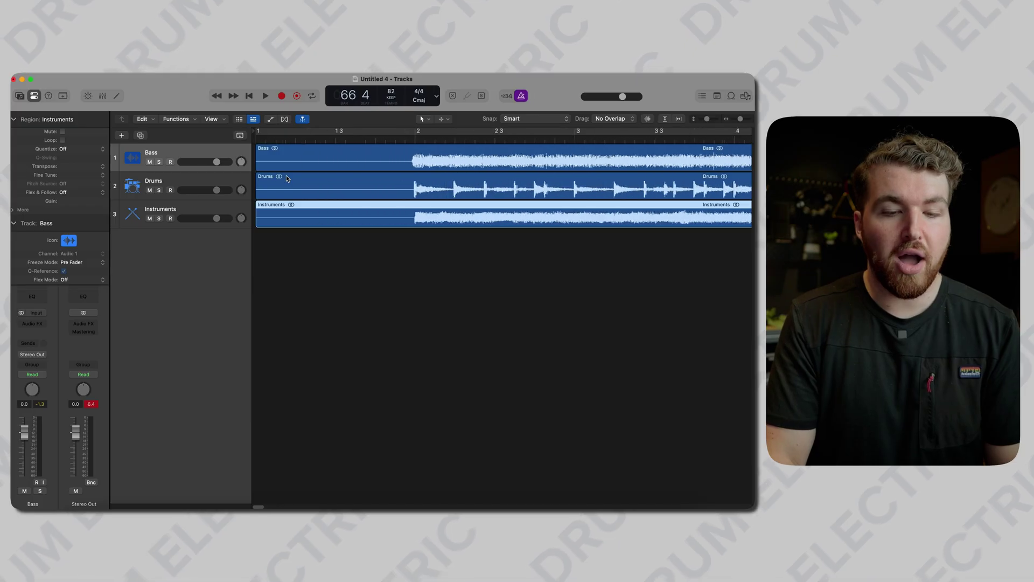
key("cmd+Right")
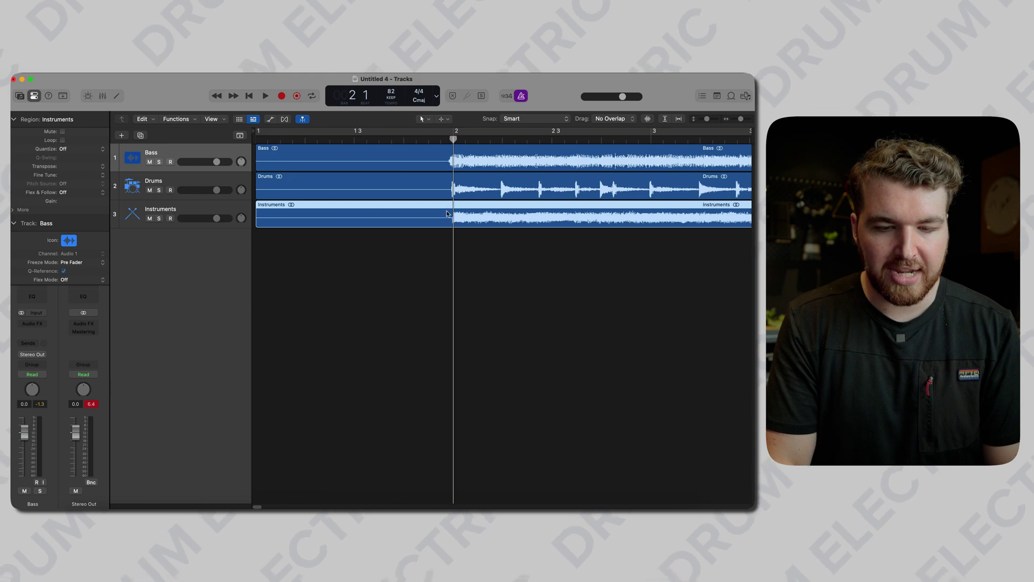
Zoom in closely around bar 2 and move the playhead just past the downbeat
key("super+Right")
key("super+Right")
key("super+Right")
key("super+Right")
key("super+Right")
key("super+Right")
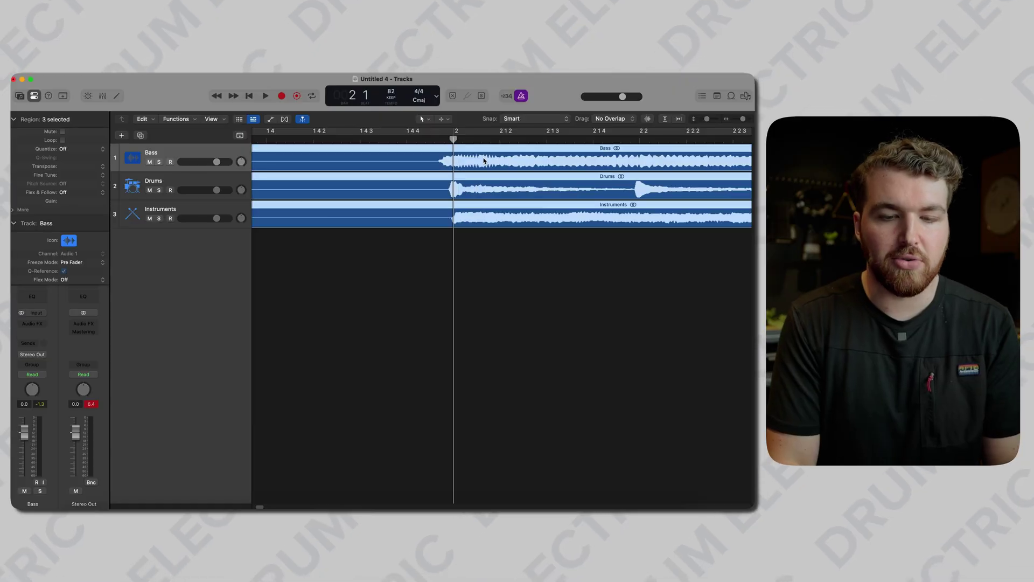
left_click_drag(481, 140, 525, 141)
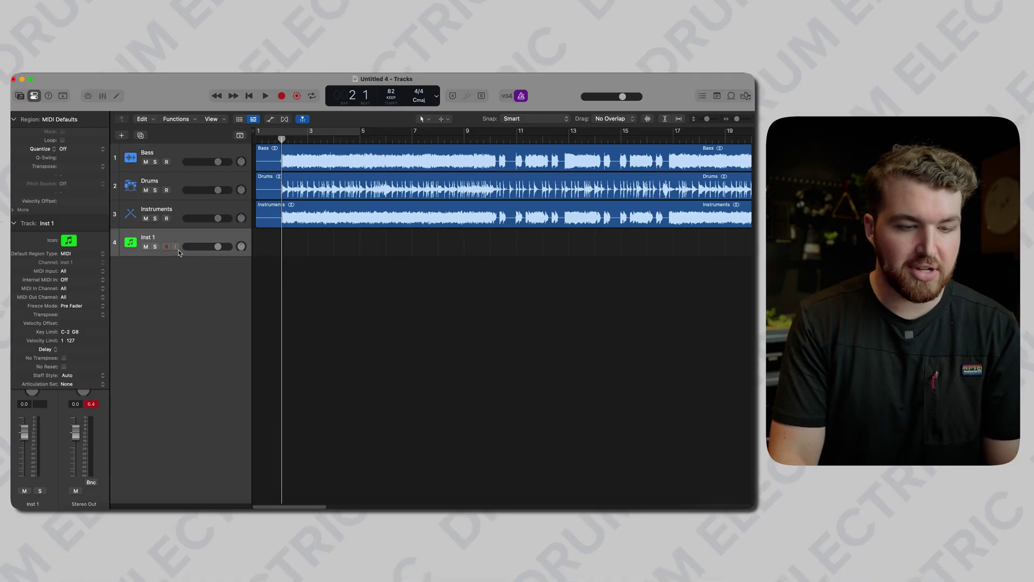
Move the instrument track to the top and give it an Orchestral > Percussion sound
left_click_drag(182, 238, 156, 157)
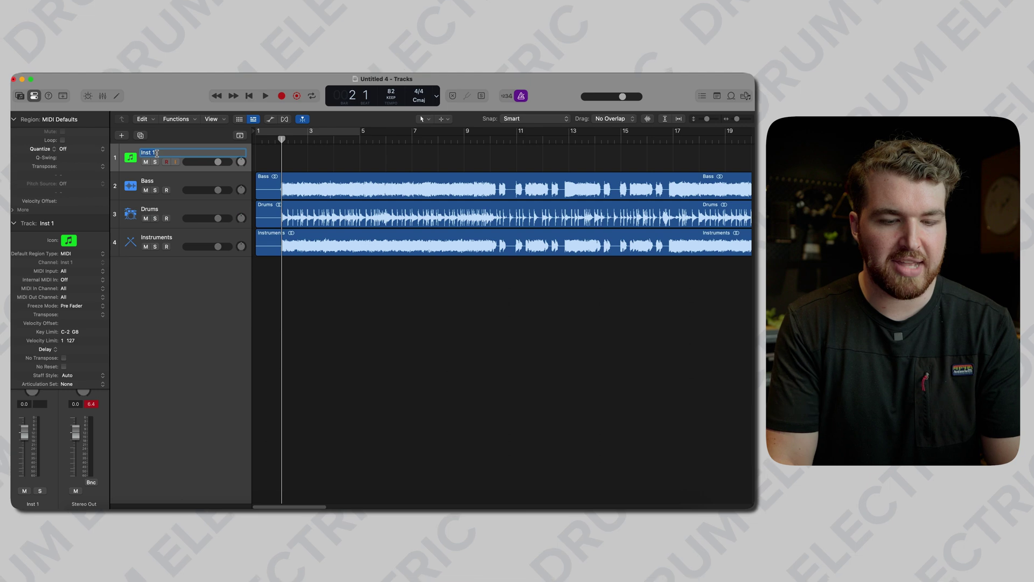
key("y")
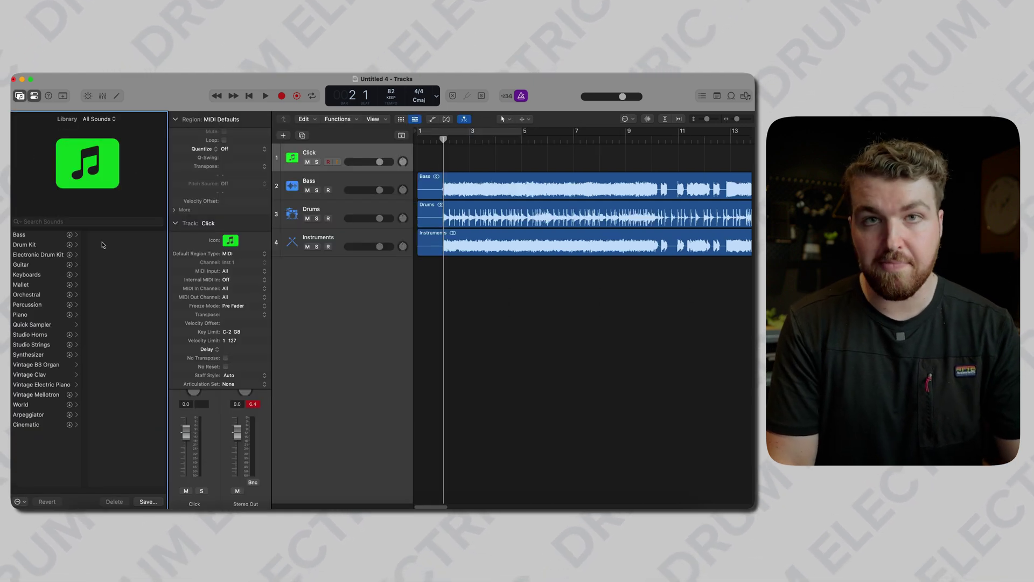
left_click(30, 297)
left_click(105, 276)
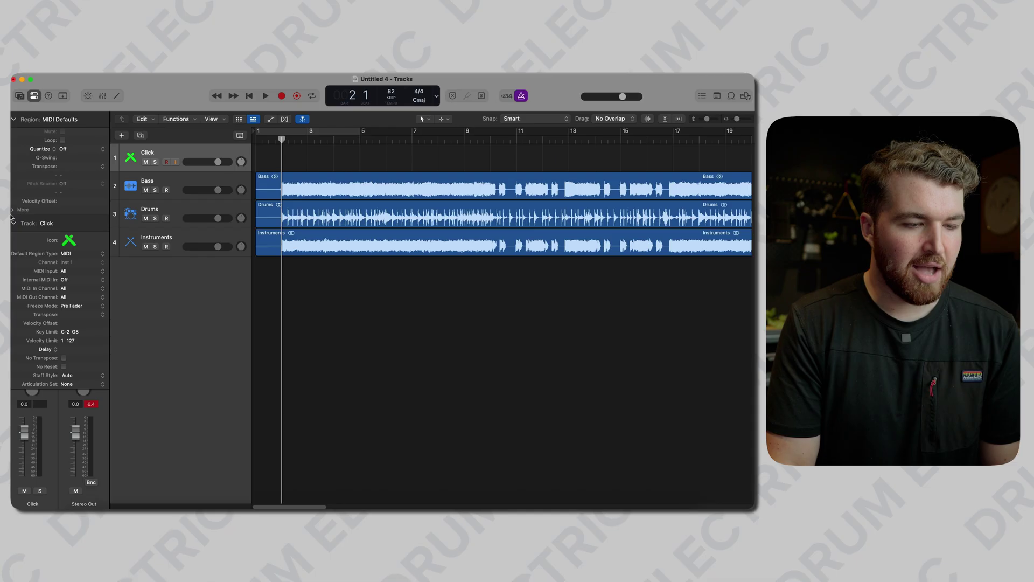
left_click(14, 223)
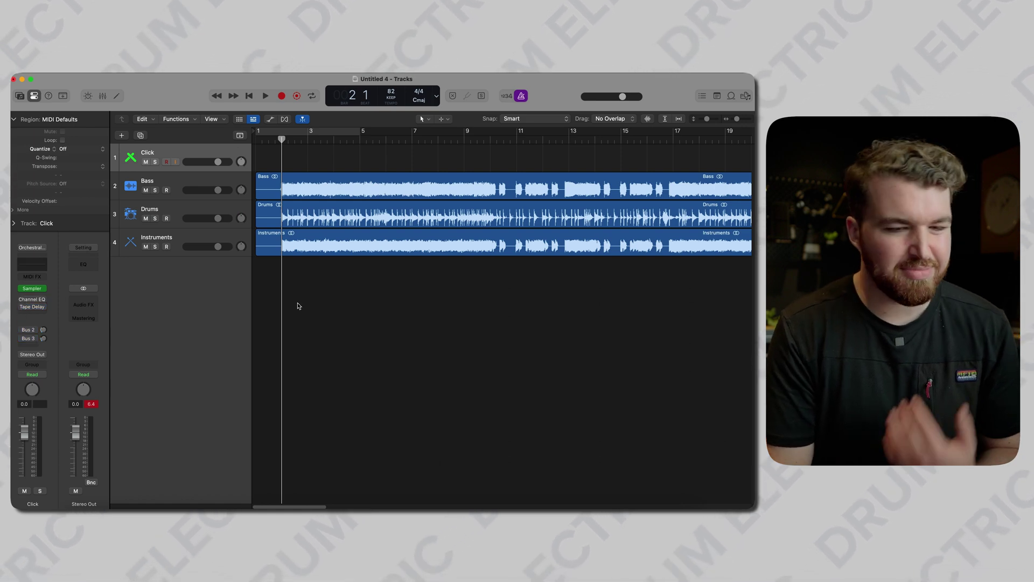
Turn the metronome off and draw a one-bar Click region at bar 1, then edit its notes
left_click(249, 95)
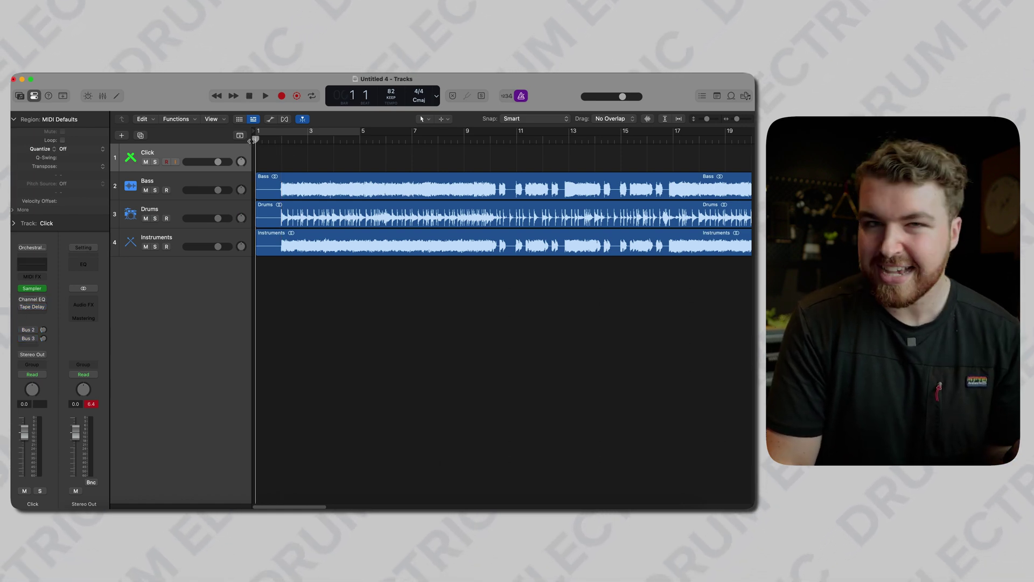
left_click(441, 118)
left_click(487, 140)
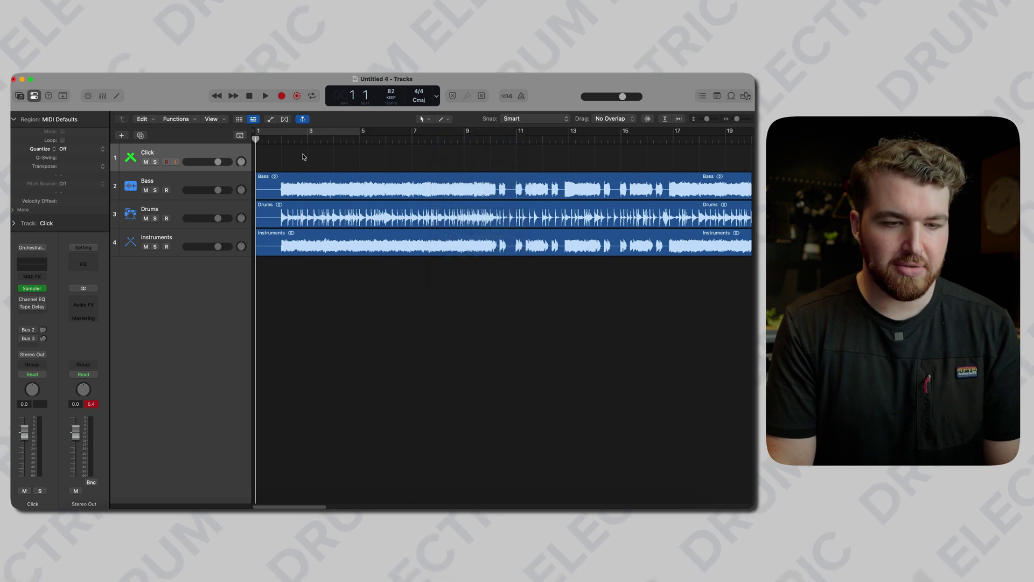
left_click(264, 156, "super")
double_click(270, 149)
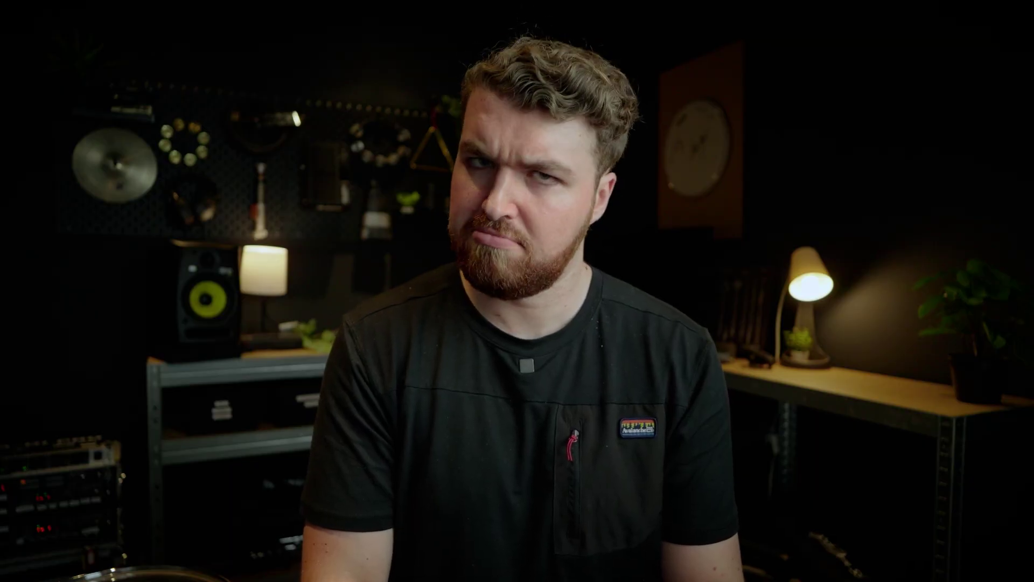
left_click(636, 442)
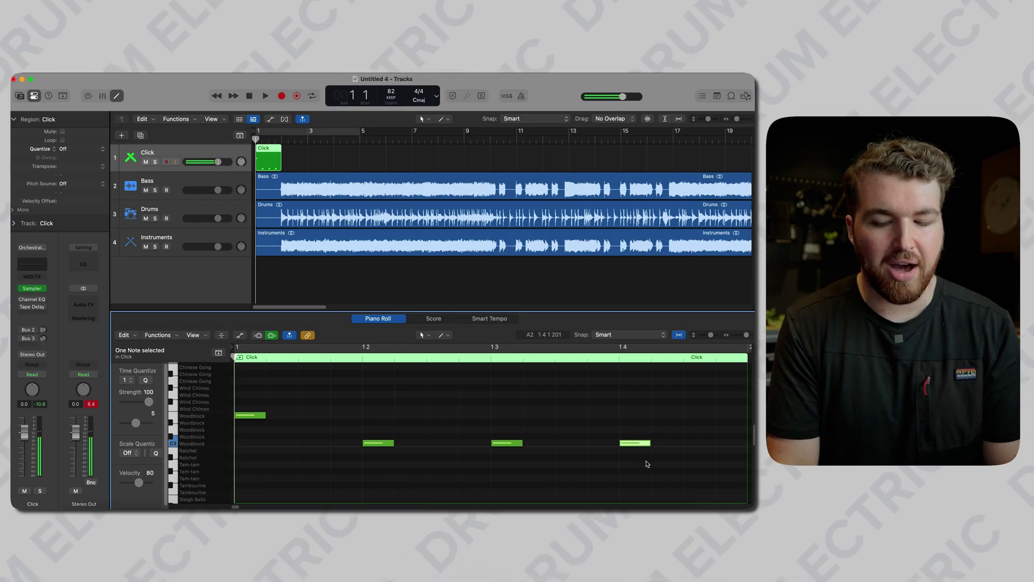
Place four notes on the Shaker key, one per beat, and lower their velocity to 78
left_click_drag(647, 464, 237, 404)
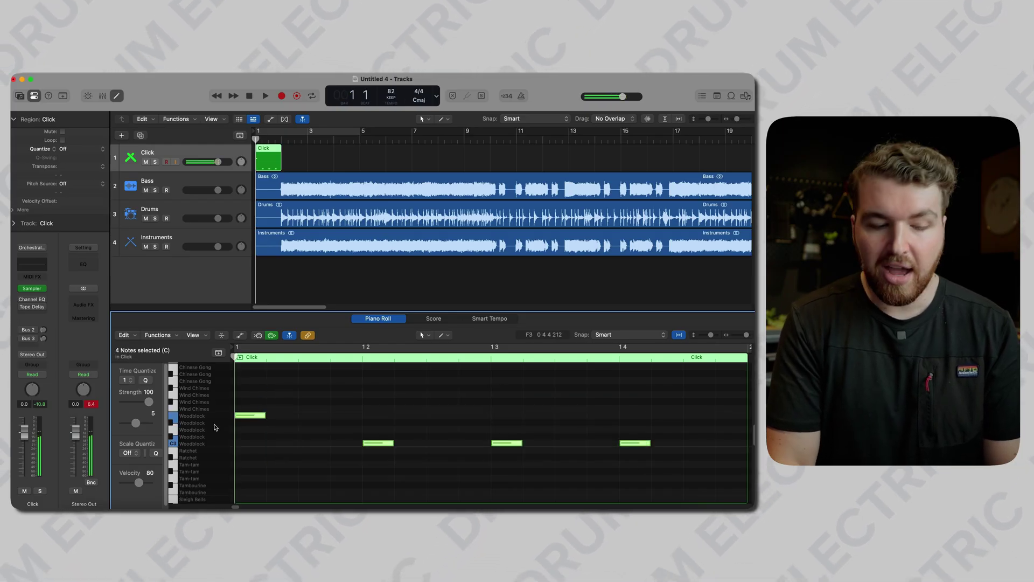
left_click(323, 478)
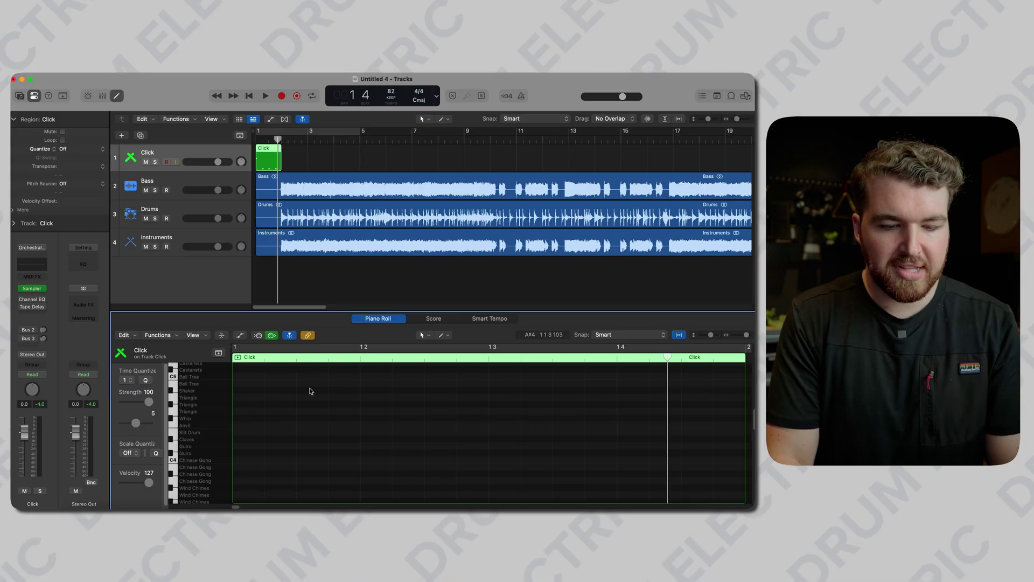
left_click(311, 390)
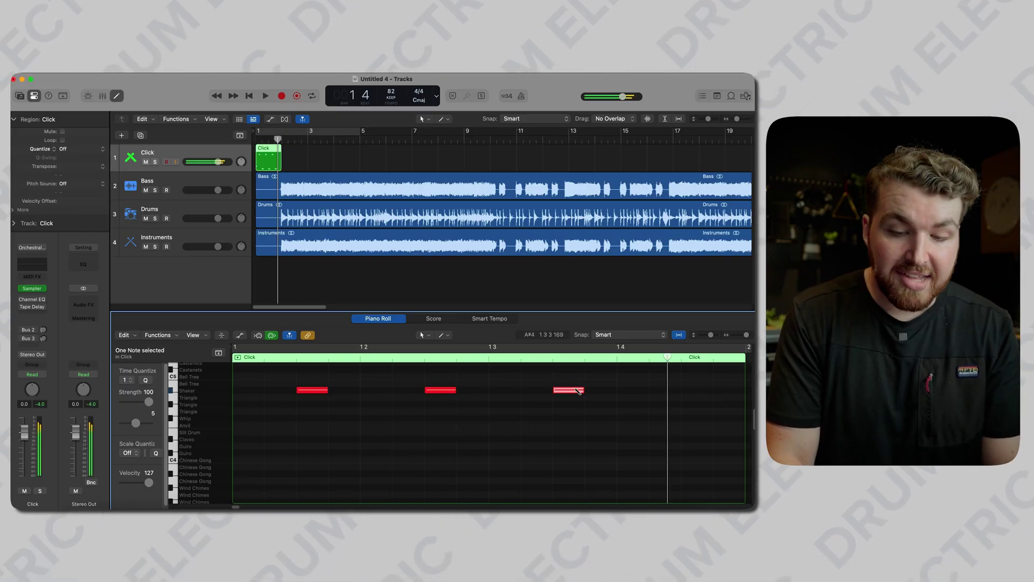
left_click_drag(701, 491, 280, 422)
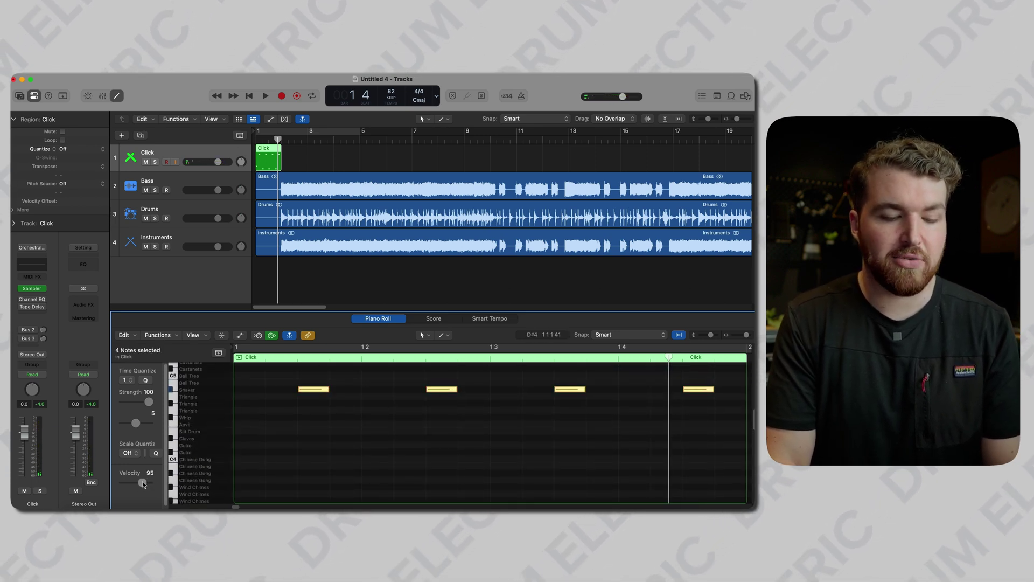
left_click_drag(139, 483, 141, 485)
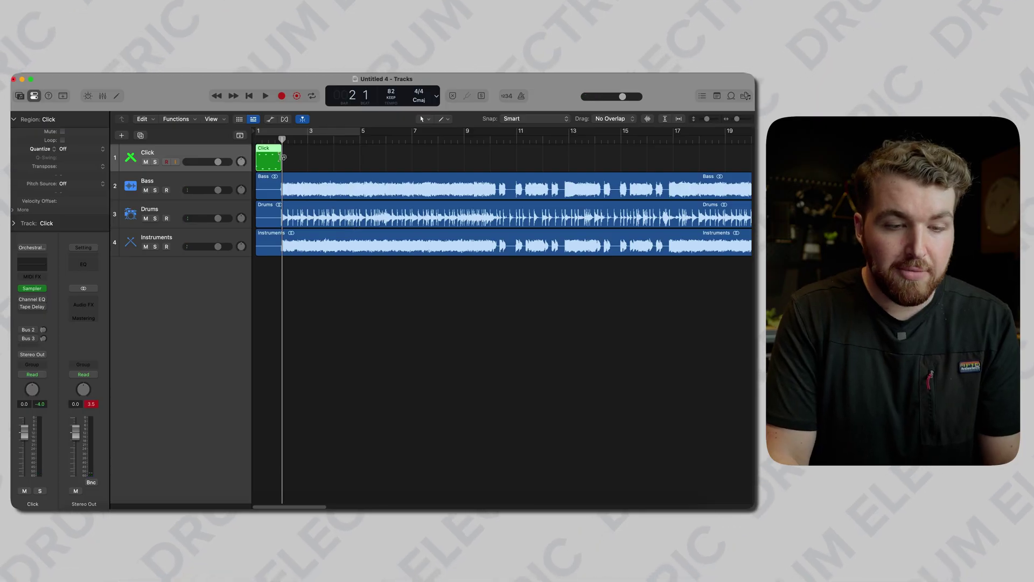
Loop the Click region out to bar 67, where the stems end
left_click_drag(282, 158, 750, 161)
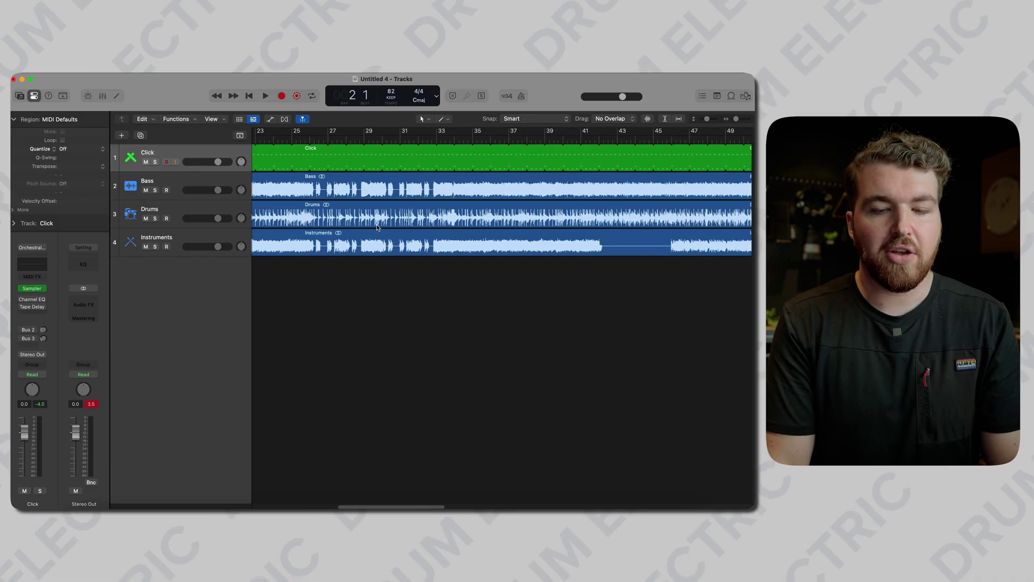
scroll(377, 226, "right", 15)
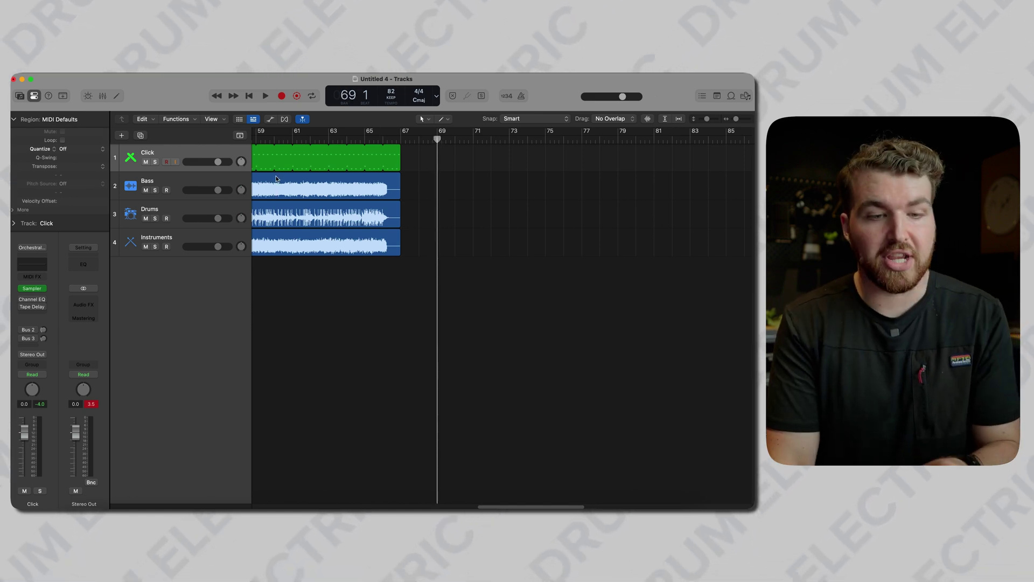
Show the tempo track, add an 82 BPM point, and raise the tempo to 102 from bar 69
left_click(240, 136)
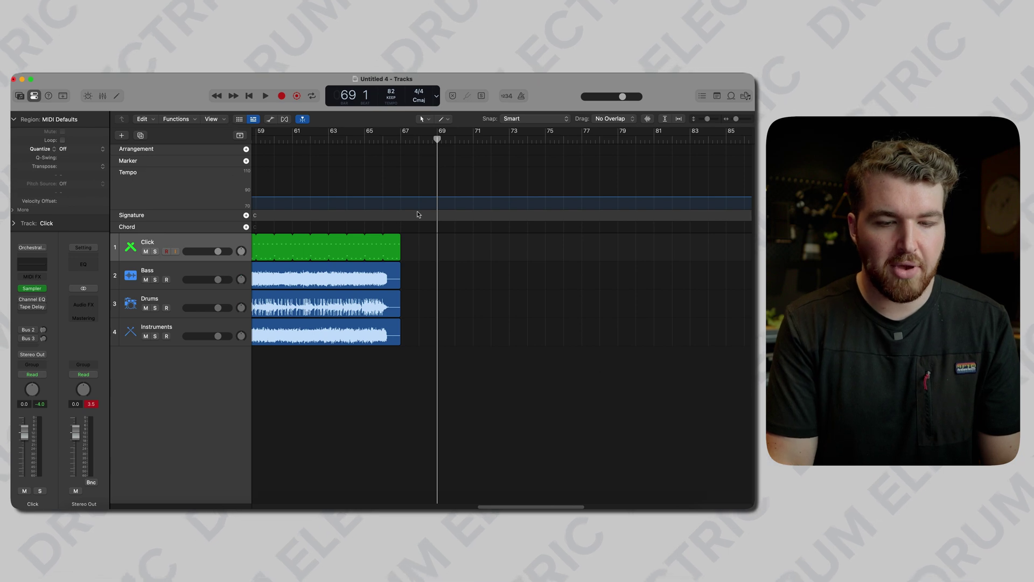
left_click(402, 197)
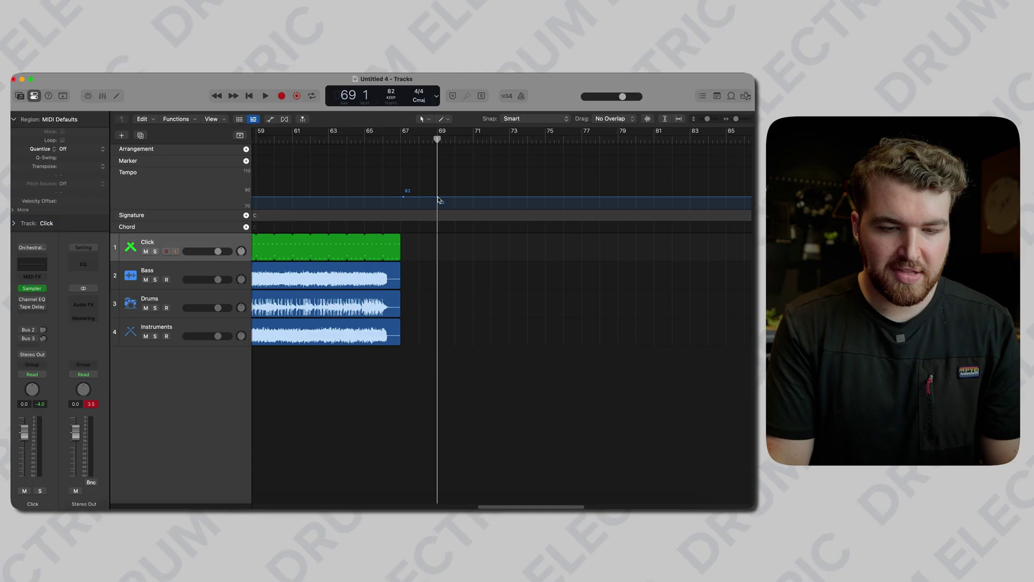
left_click_drag(438, 193, 425, 195)
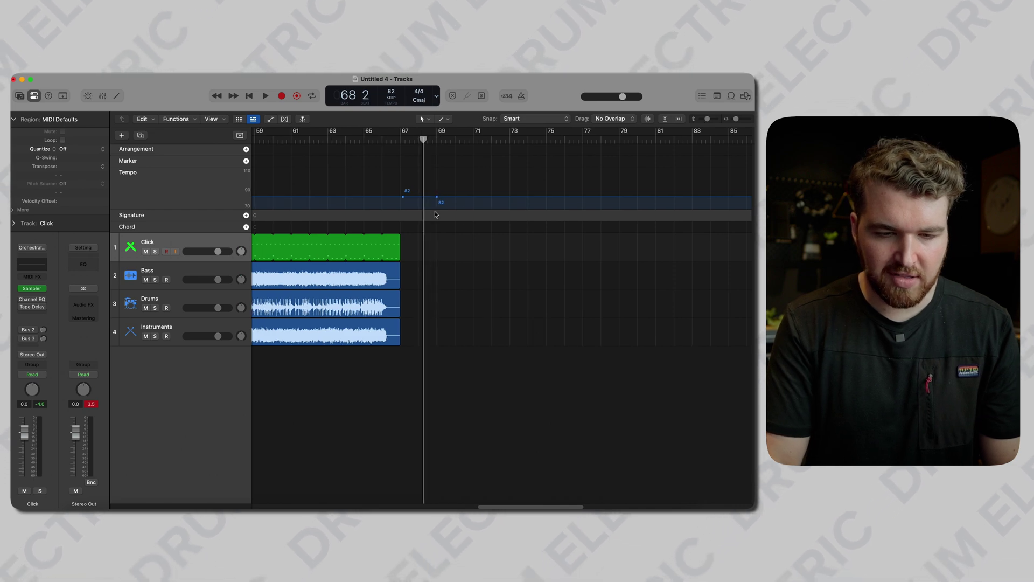
scroll(435, 214, "up", 5)
left_click_drag(525, 200, 525, 178)
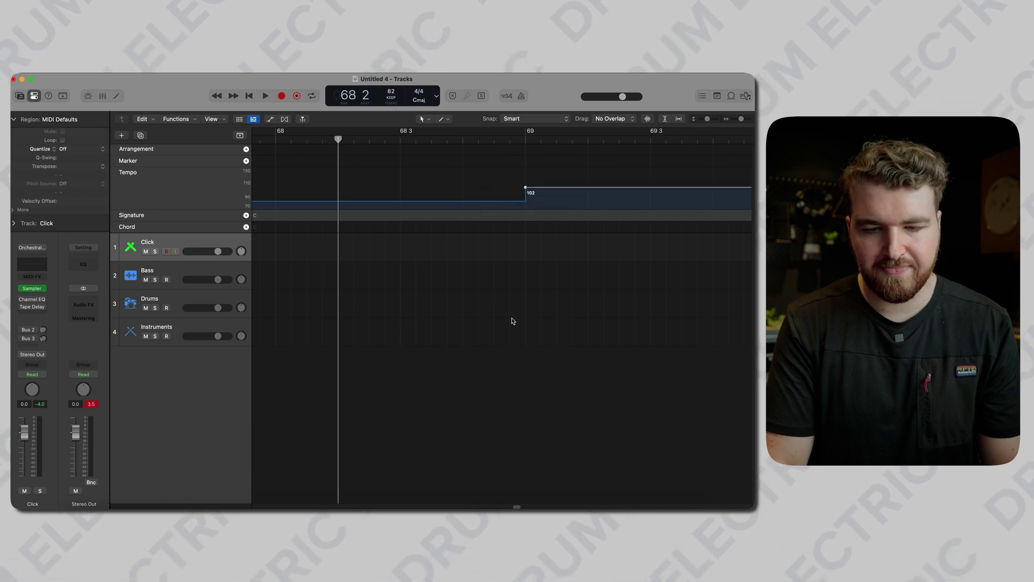
scroll(511, 319, "down", 5)
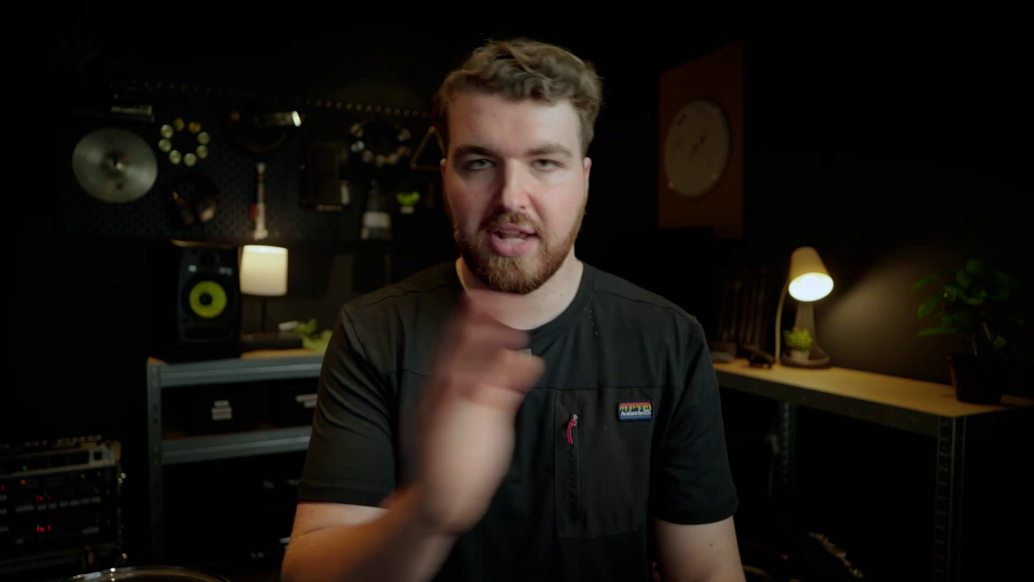